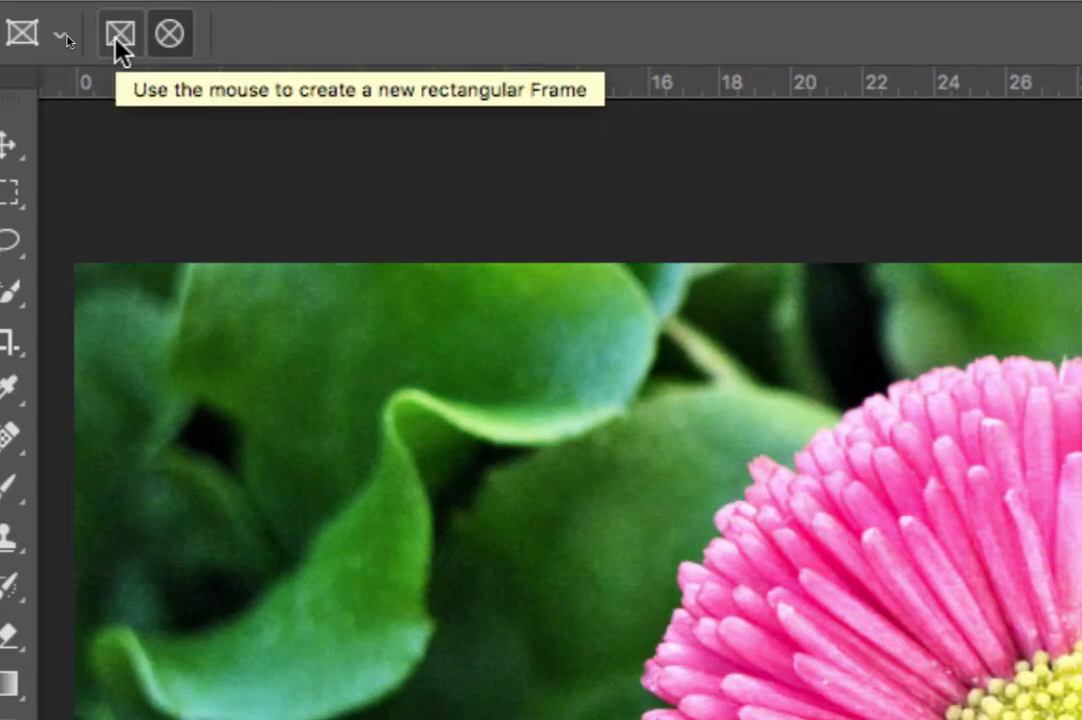
# Draw a circular frame around the large flower's yellow centre and nudge it slightly upward to centre it.
pyautogui.click(170, 36)
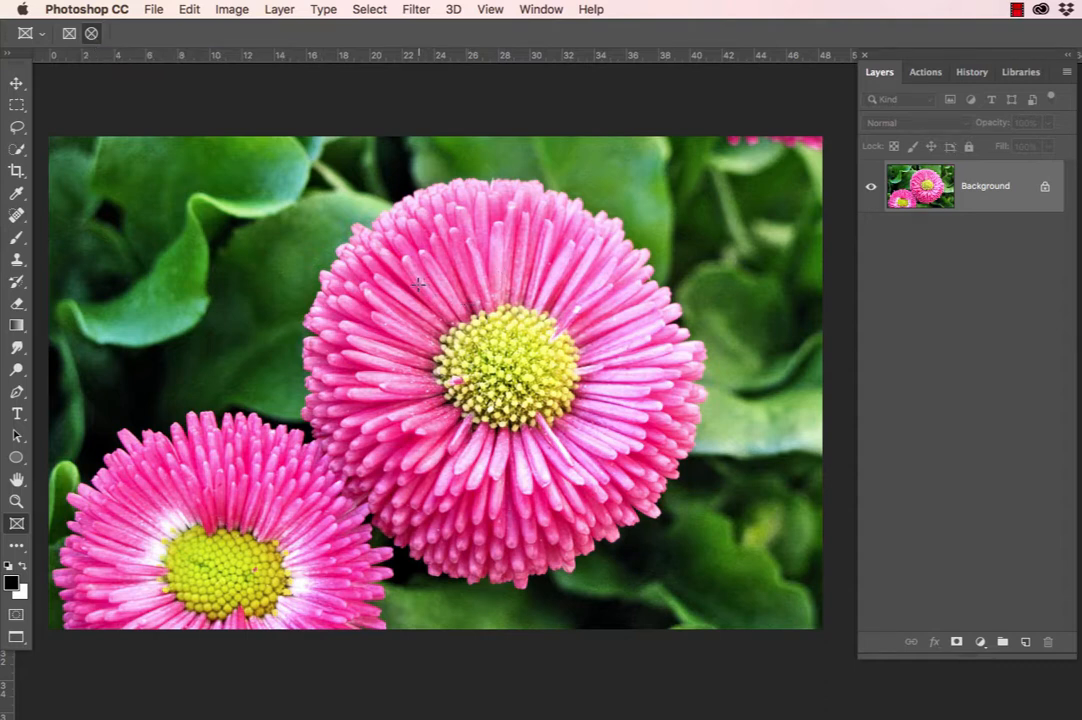
pyautogui.moveTo(421, 284); pyautogui.dragTo(680, 466)
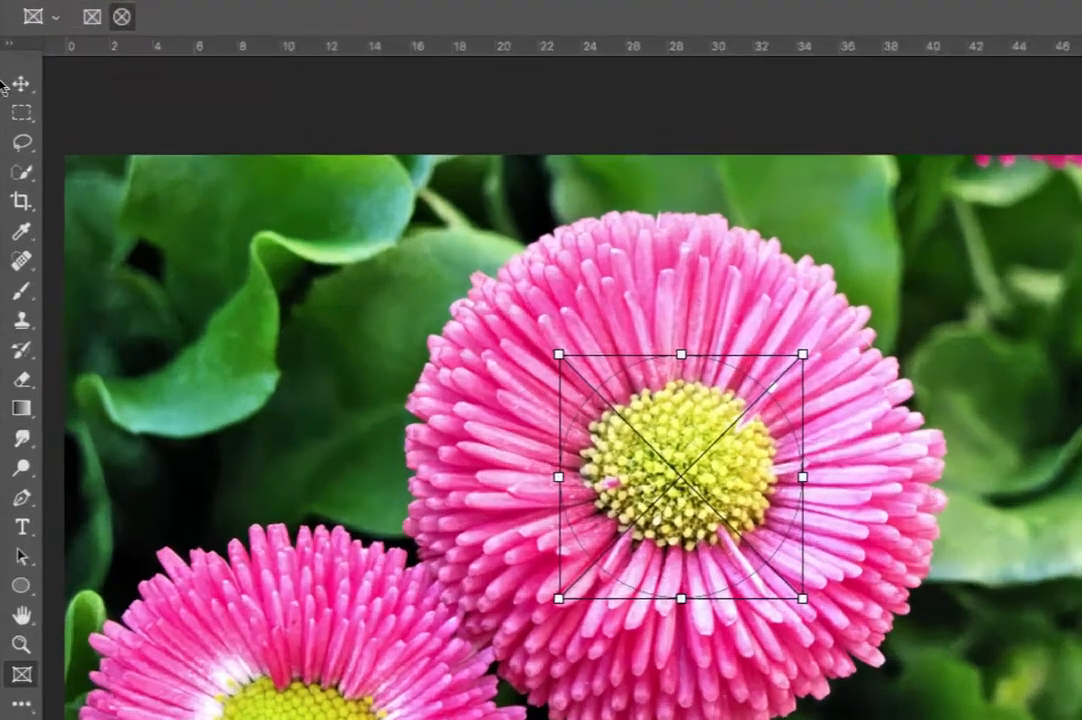
pyautogui.click(12, 85)
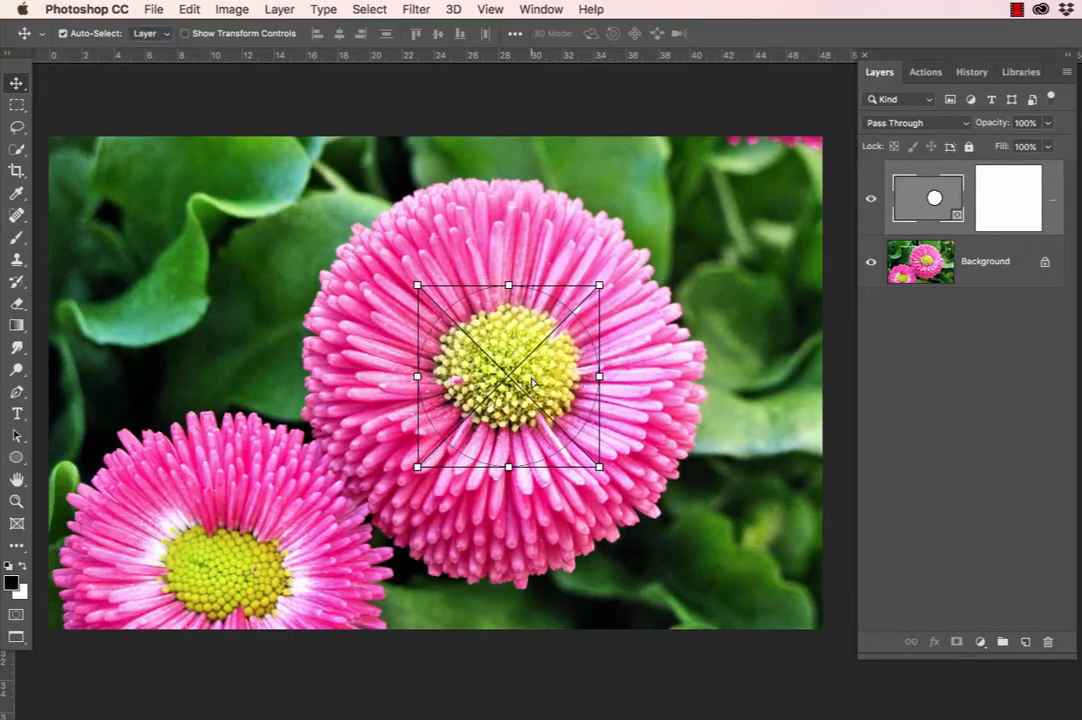
pyautogui.moveTo(533, 386); pyautogui.dragTo(533, 378)
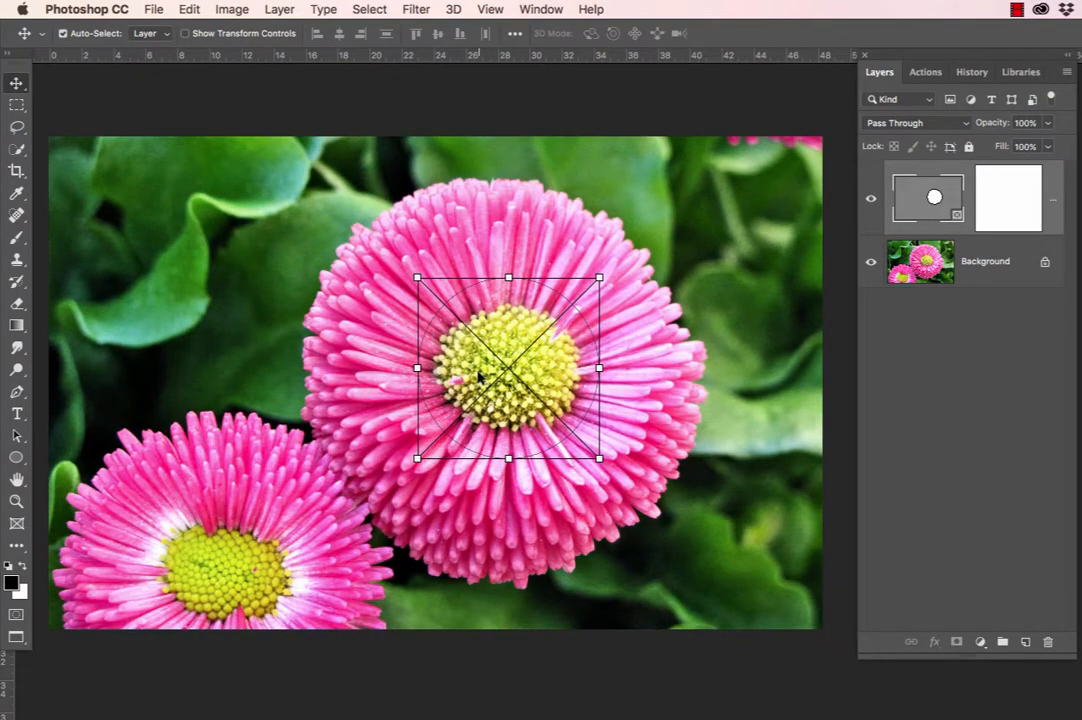
# Bring the trees night texture.jpg image into the flower document and place its layer inside the circular frame.
pyautogui.moveTo(1081, 158); pyautogui.dragTo(260, 131)
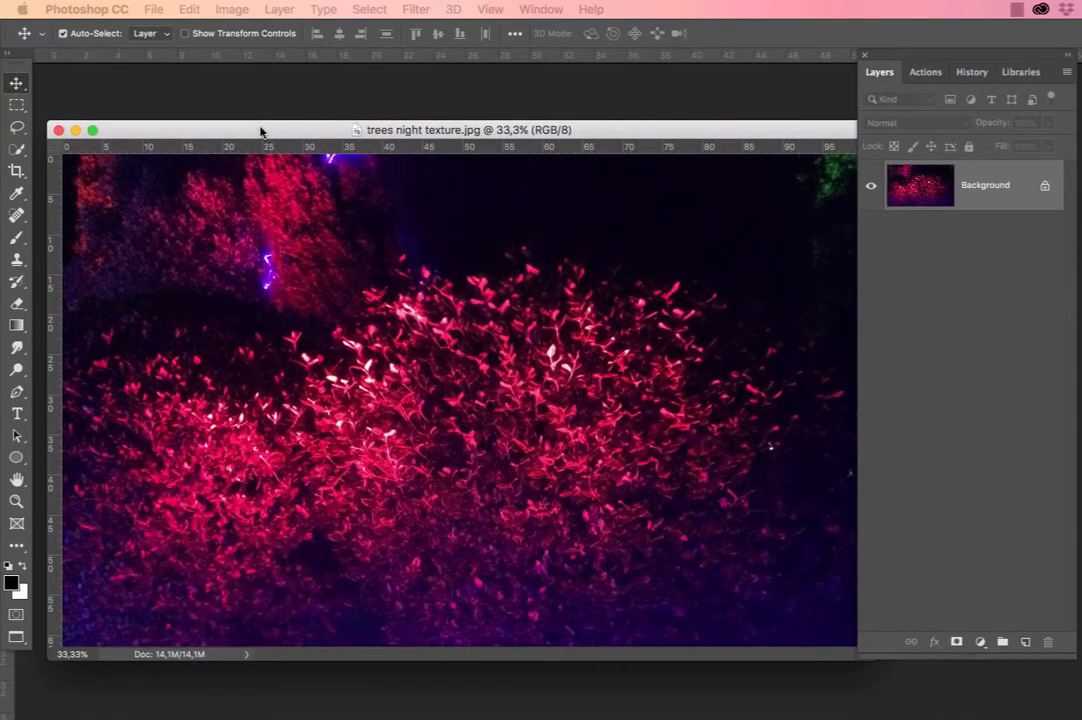
pyautogui.moveTo(260, 132); pyautogui.dragTo(1080, 135)
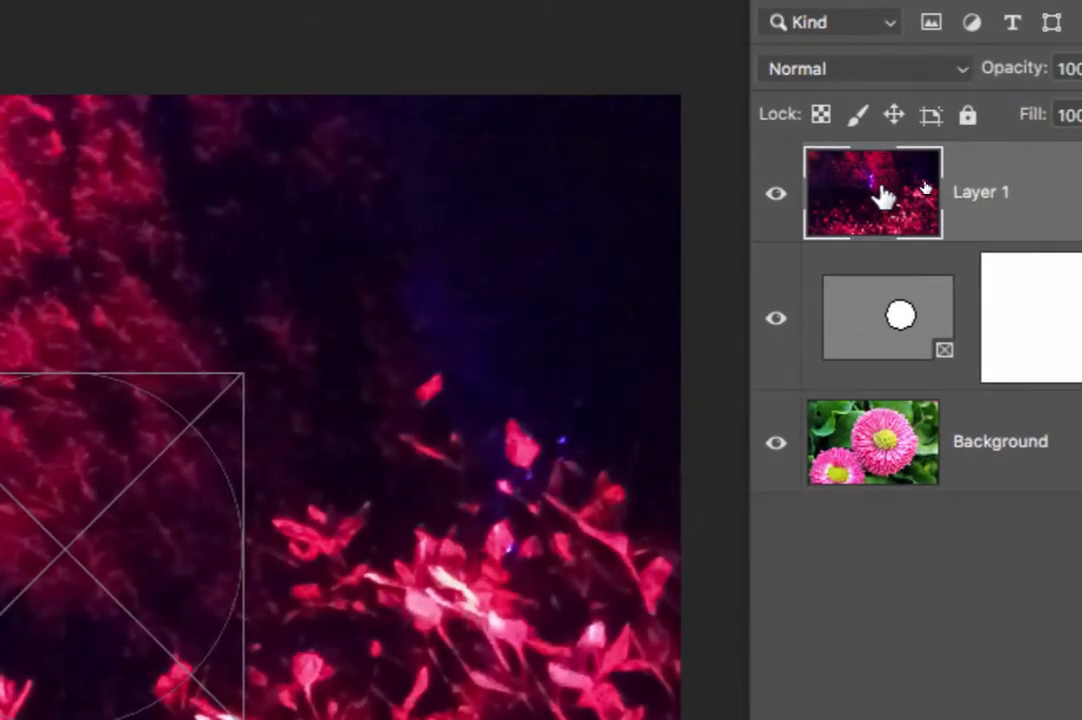
pyautogui.moveTo(885, 197); pyautogui.dragTo(897, 320)
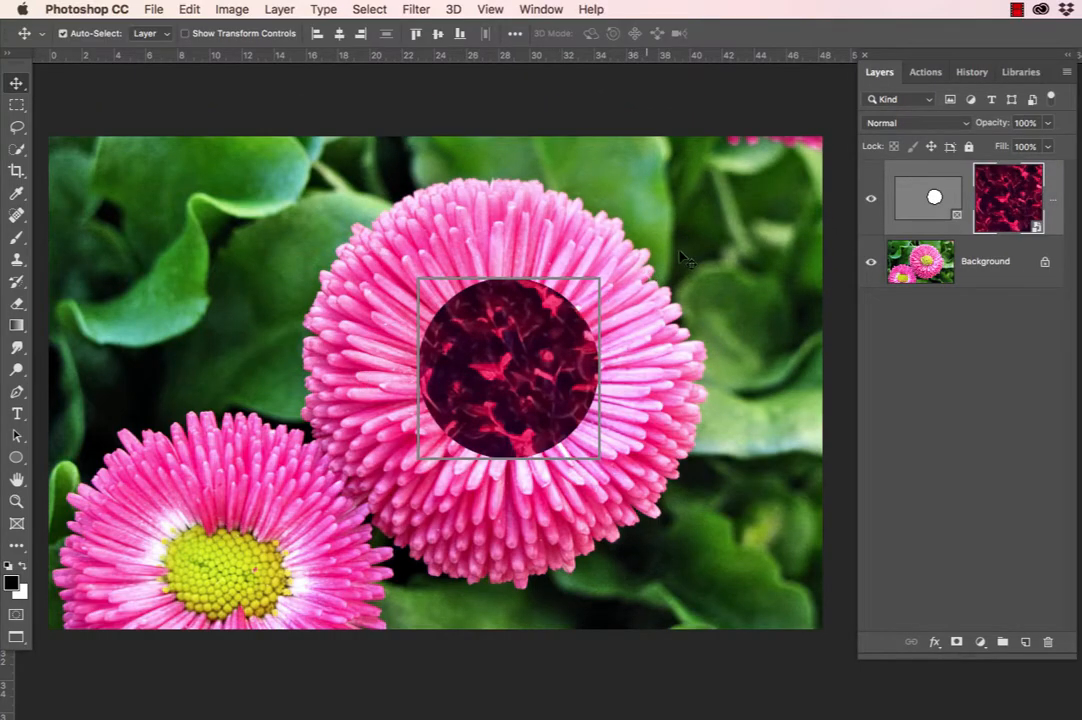
pyautogui.click(684, 256)
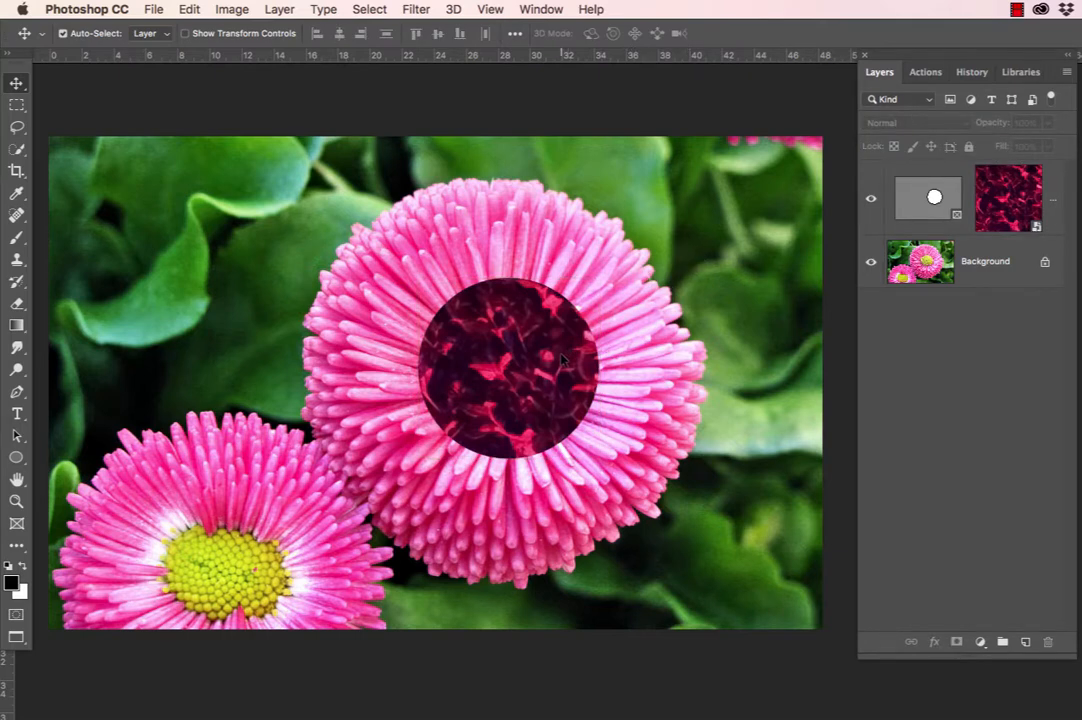
# Set the texture-filled frame's blending mode to Hard Light and its opacity to 58%.
pyautogui.moveTo(567, 354); pyautogui.dragTo(555, 360)
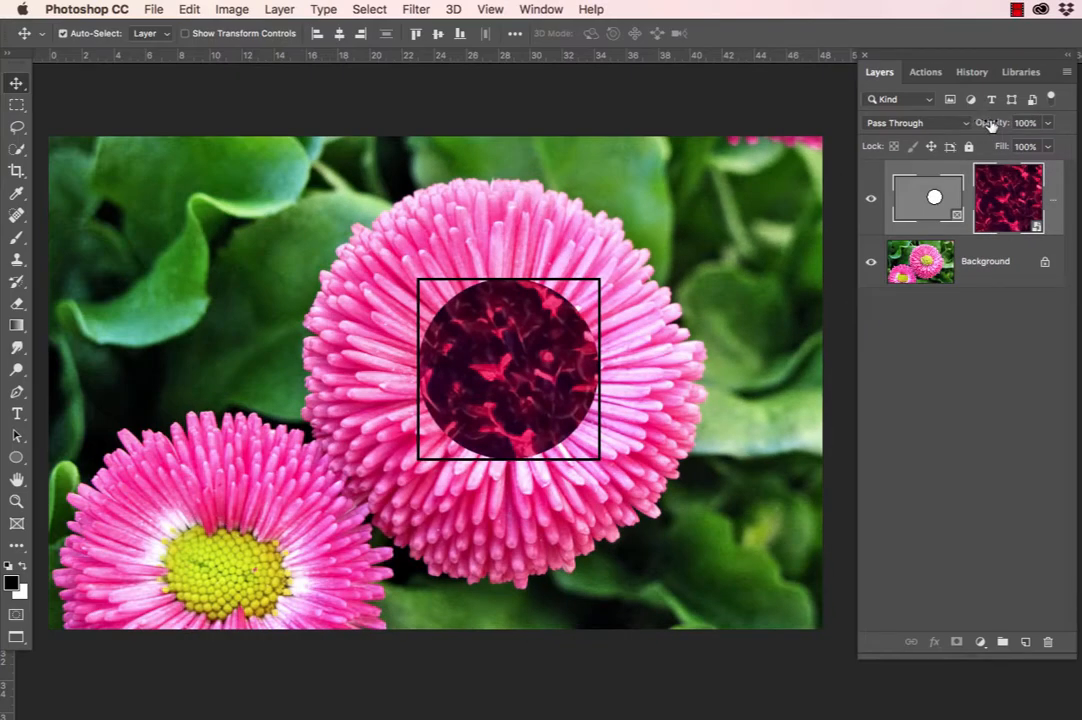
pyautogui.moveTo(990, 122)
pyautogui.mouseDown()
pyautogui.moveTo(951, 127)
pyautogui.moveTo(998, 128)
pyautogui.mouseUp()
pyautogui.click(966, 124)
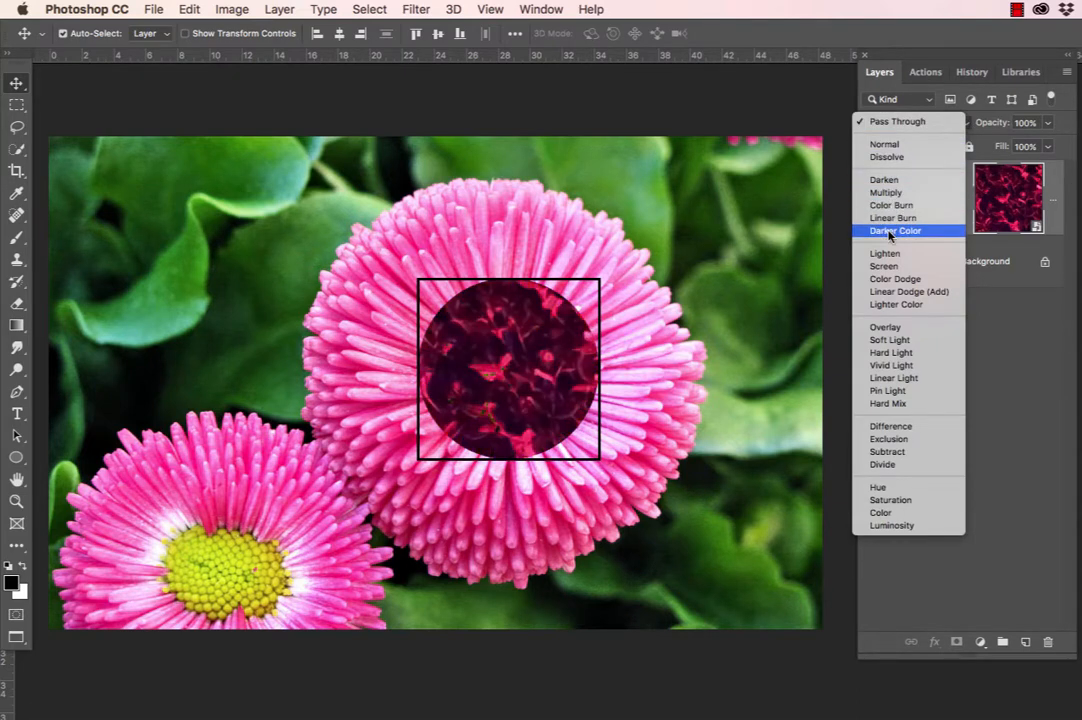
pyautogui.click(884, 353)
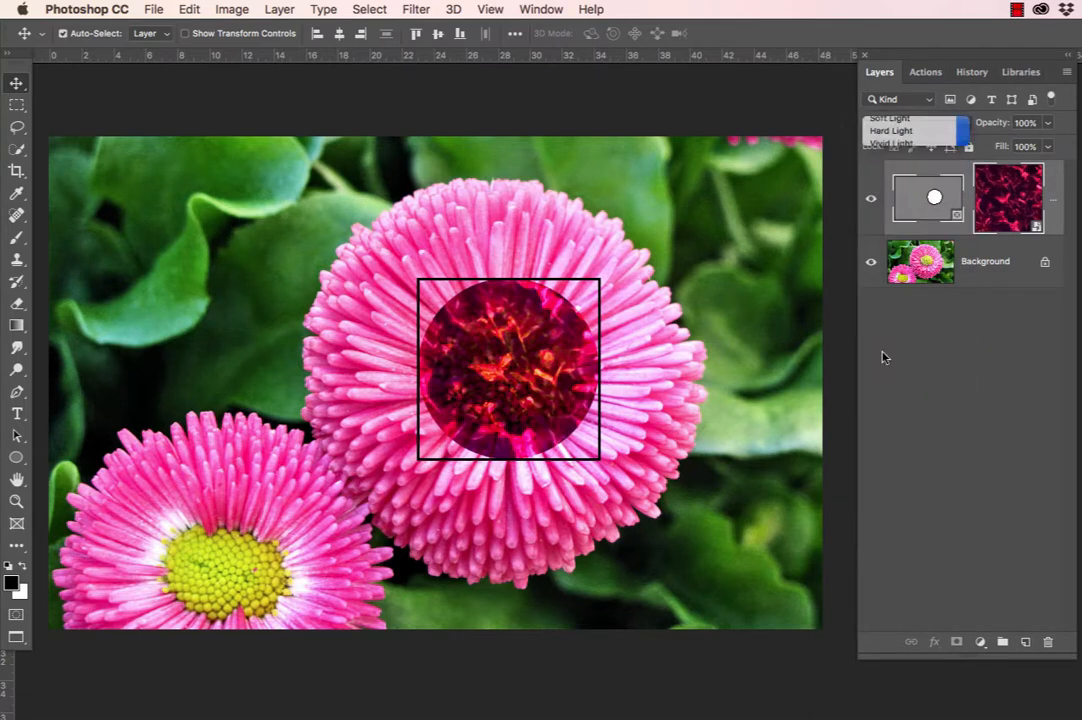
pyautogui.moveTo(988, 123); pyautogui.dragTo(956, 128)
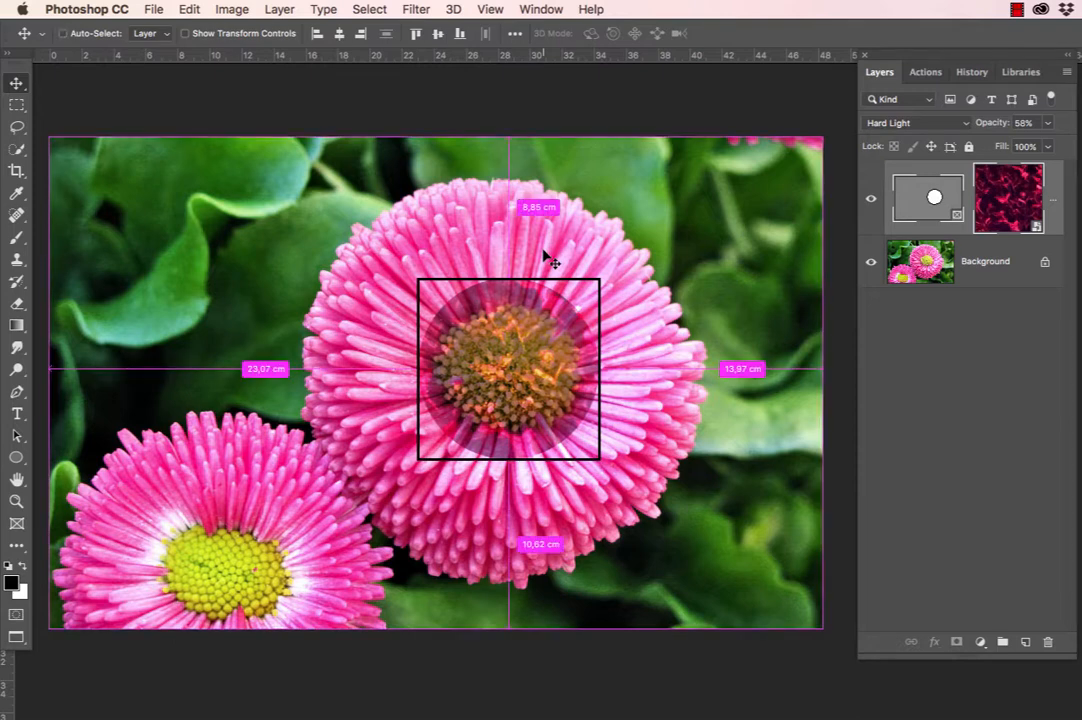
# Scale the texture frame and its content proportionally to 172%, shift it slightly down and to the left, and deselect it.
pyautogui.press('super+t')
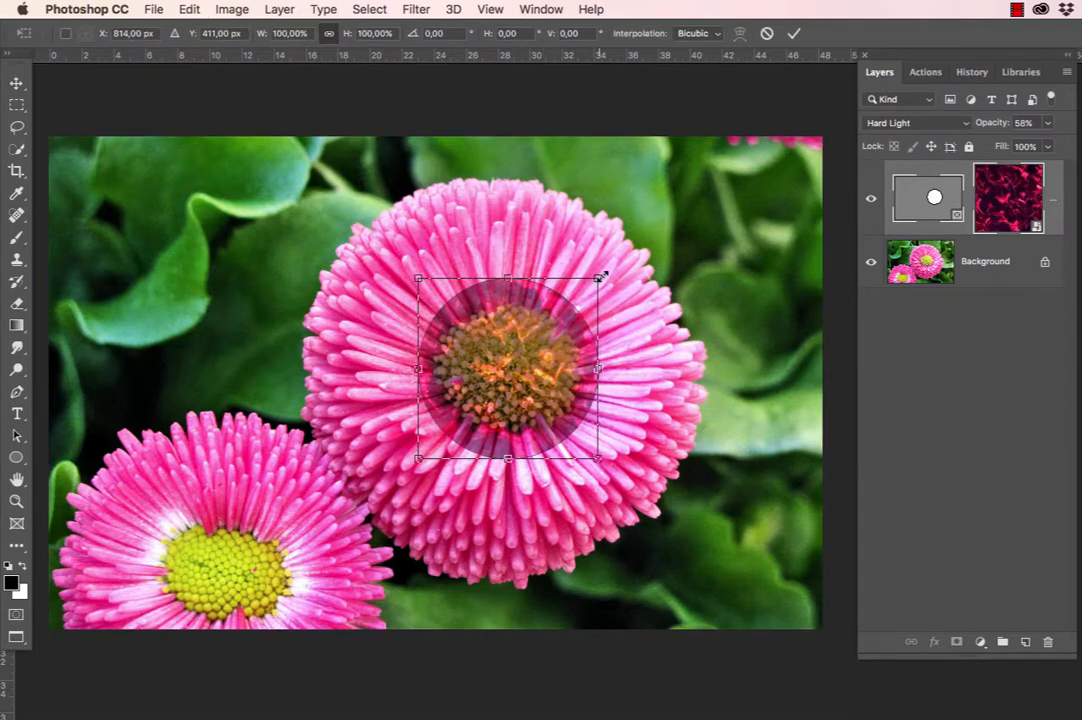
pyautogui.moveTo(600, 277); pyautogui.dragTo(696, 238)
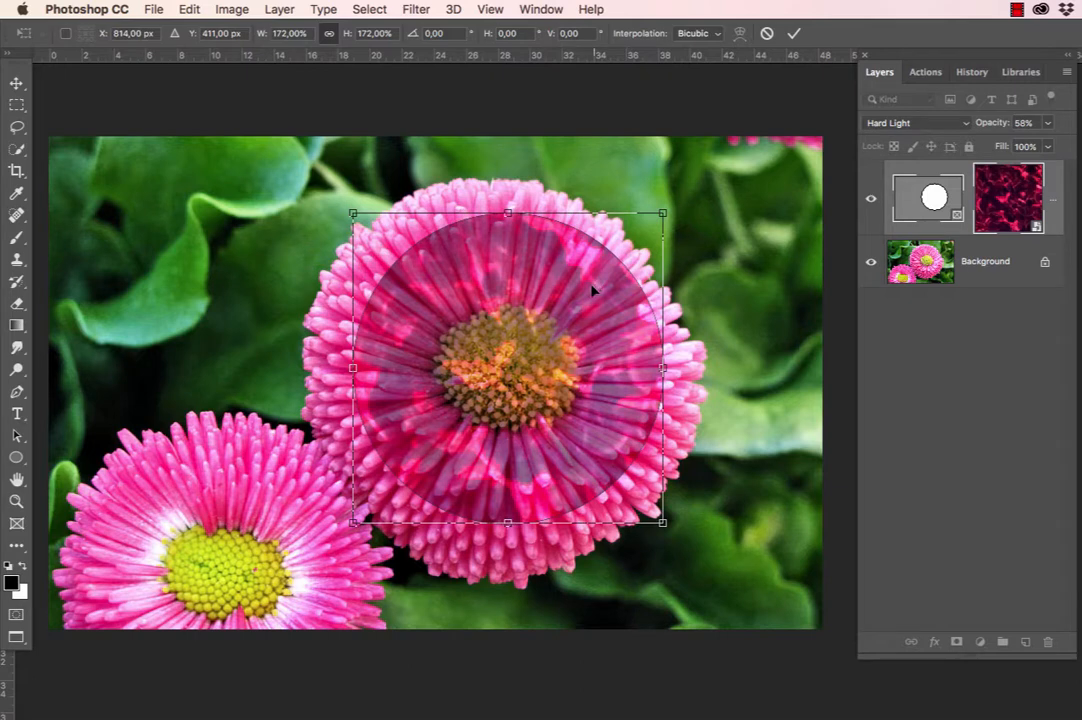
pyautogui.moveTo(593, 290); pyautogui.dragTo(588, 293)
pyautogui.press('Return')
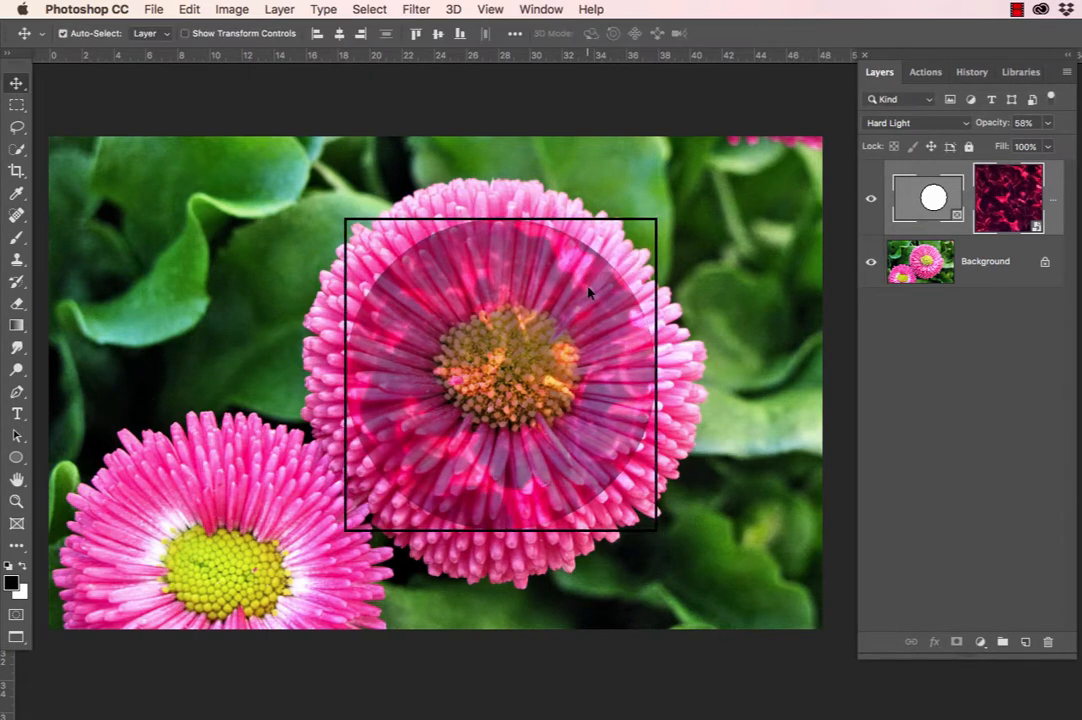
pyautogui.click(688, 239)
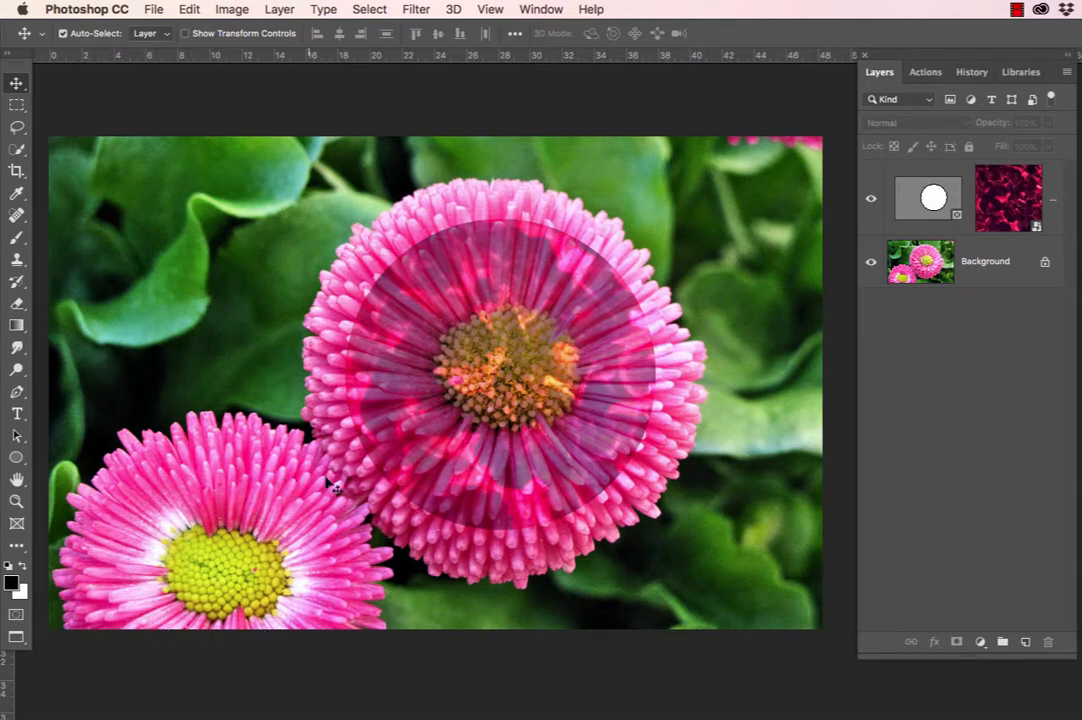
# Draw a second circular frame around the smaller flower's yellow centre, starting from the Background layer.
pyautogui.click(1003, 266)
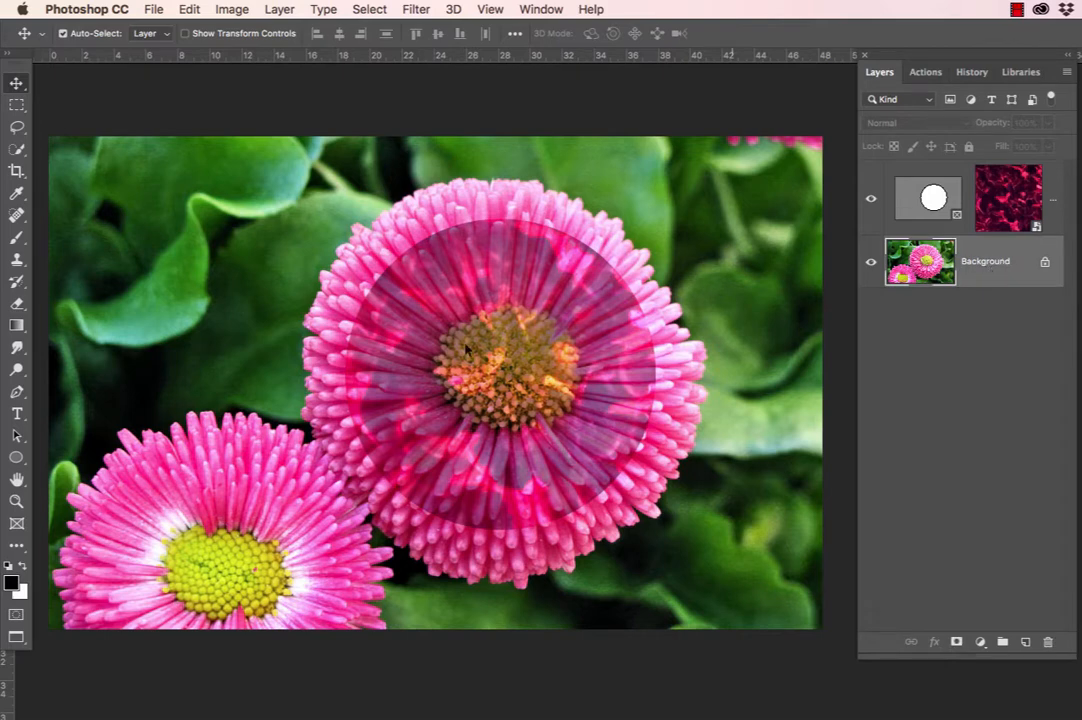
pyautogui.click(17, 525)
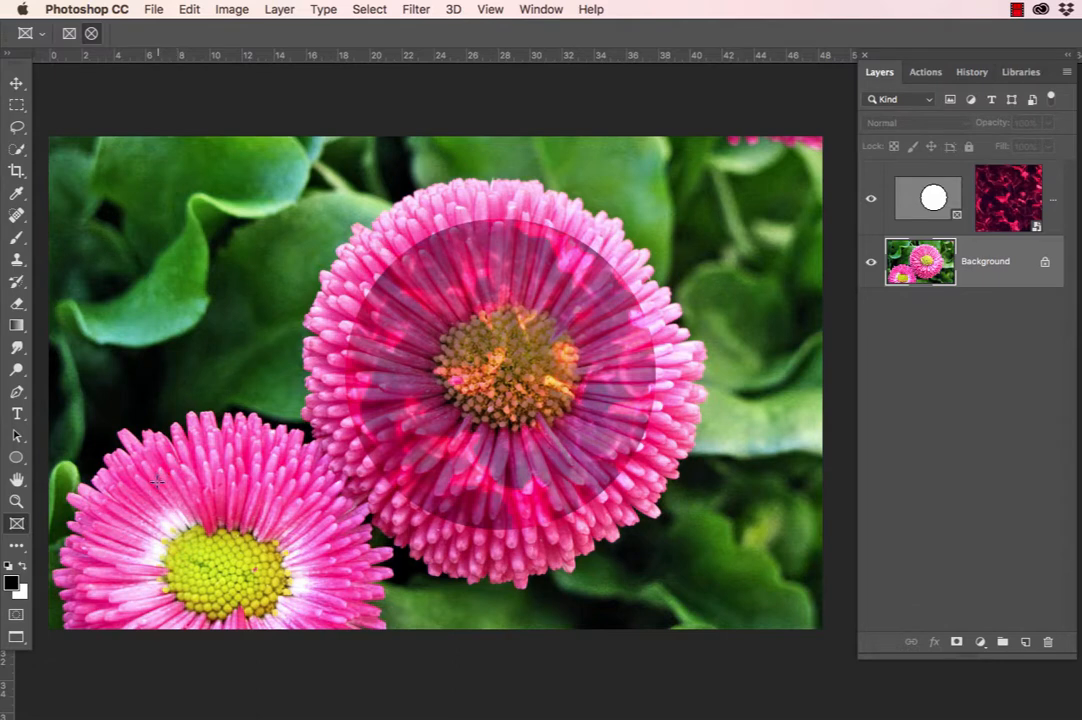
pyautogui.moveTo(156, 486); pyautogui.dragTo(333, 632)
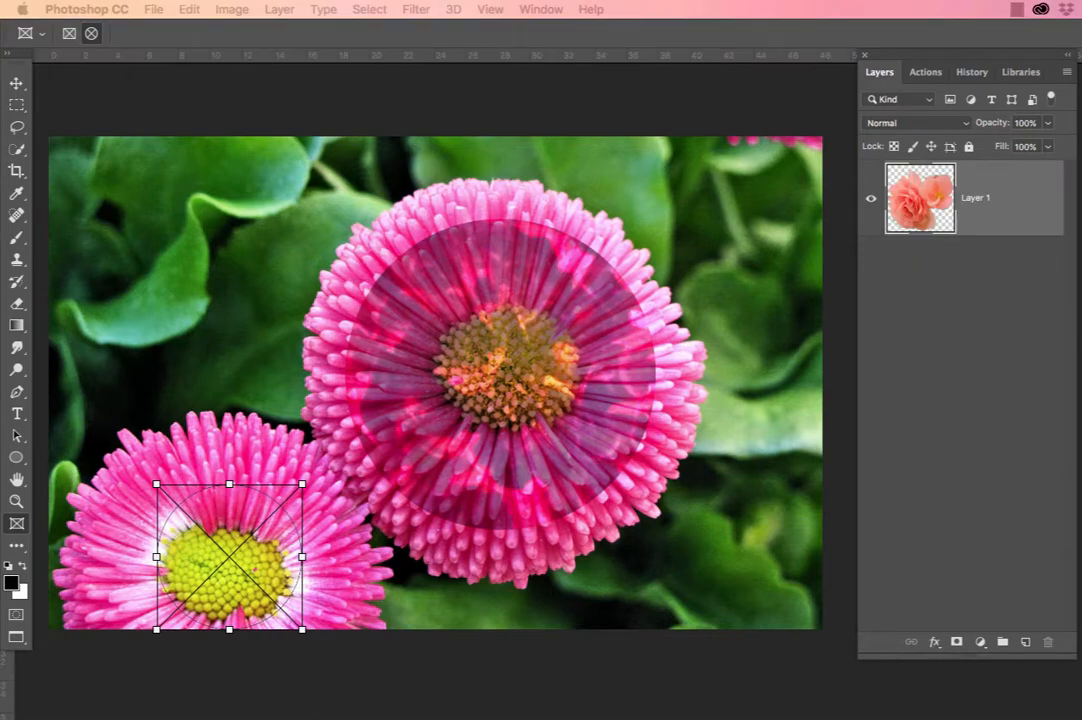
# Place the rose from Flower_brush.psd into the smaller flower's frame and reposition it so its petals fill the circle.
pyautogui.moveTo(1078, 340); pyautogui.dragTo(911, 108)
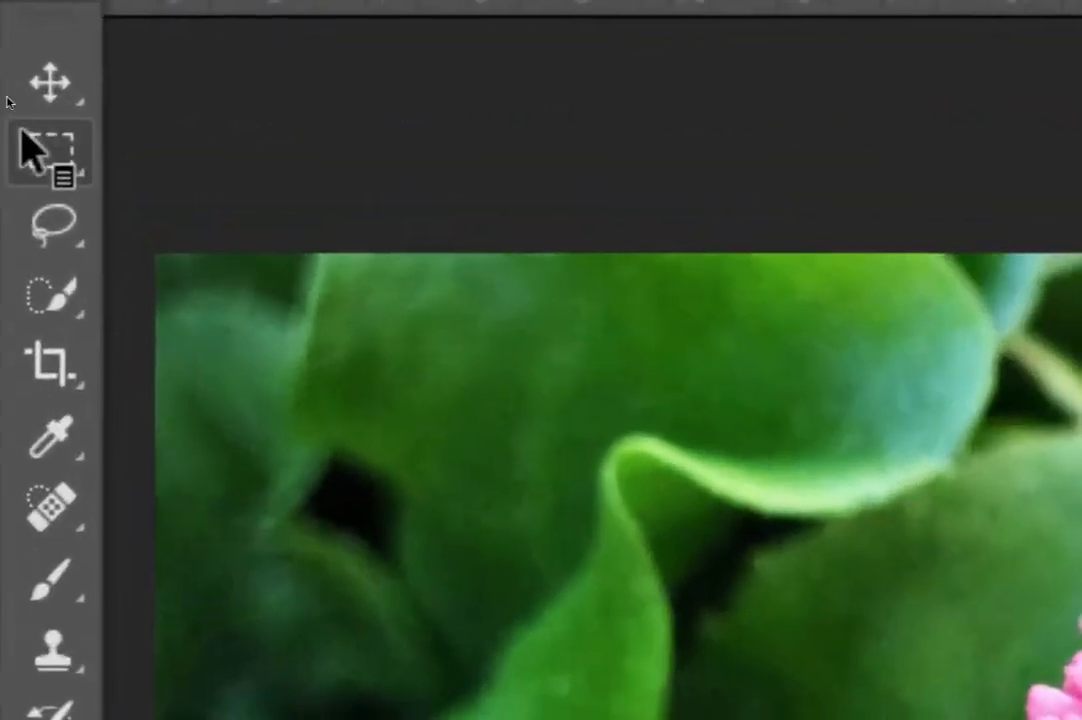
pyautogui.click(51, 86)
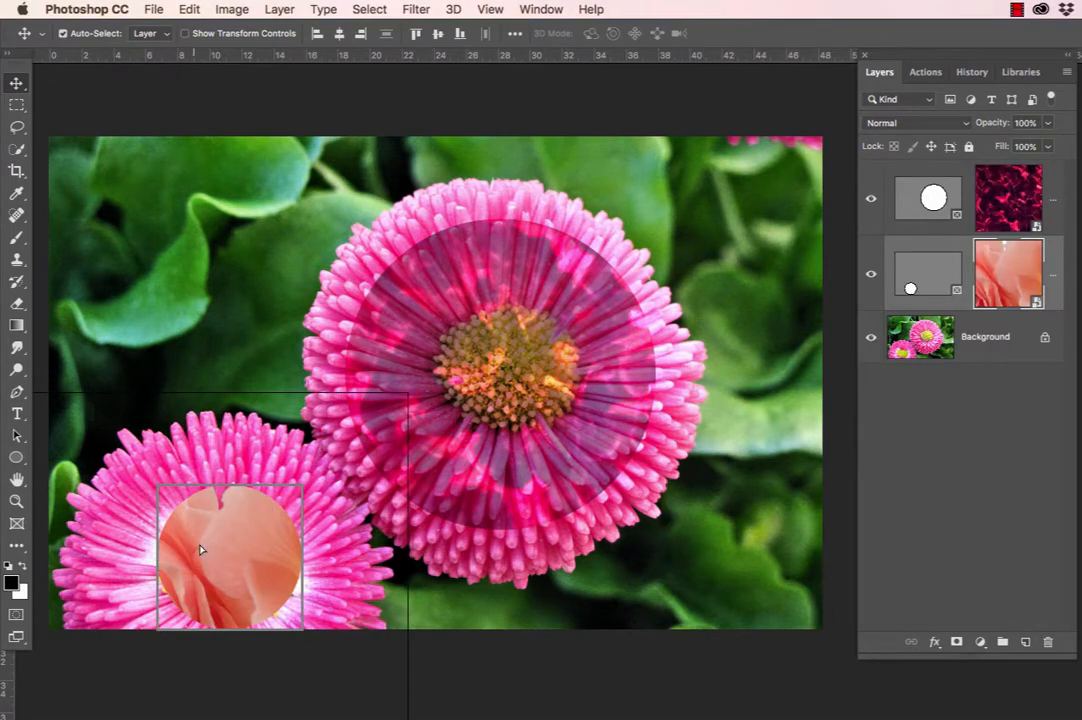
pyautogui.moveTo(203, 549); pyautogui.dragTo(266, 539)
pyautogui.moveTo(241, 566); pyautogui.dragTo(244, 542)
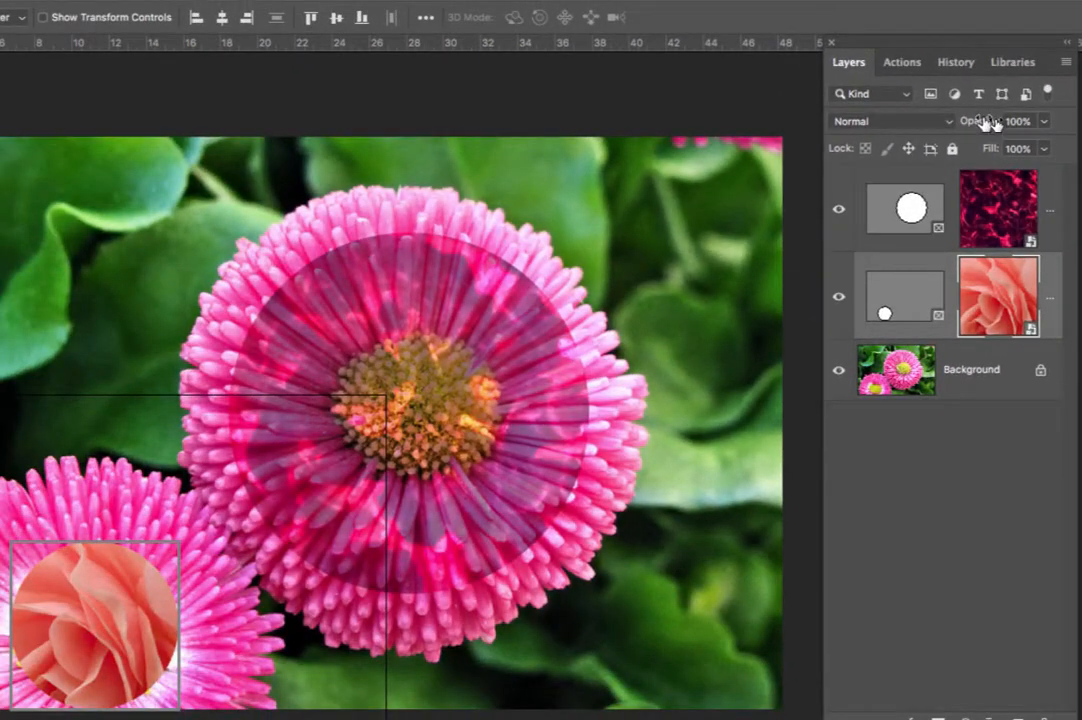
# Set the rose content's blending mode to Luminosity and its opacity to 65%.
pyautogui.moveTo(985, 121); pyautogui.dragTo(962, 124)
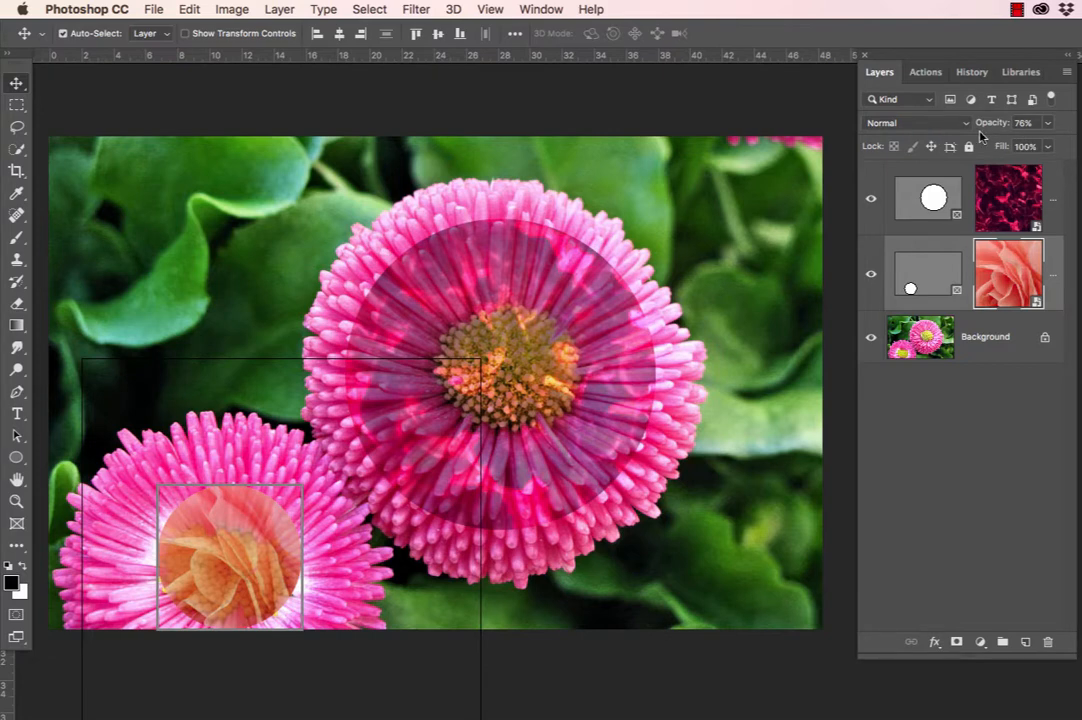
pyautogui.moveTo(990, 130); pyautogui.dragTo(1015, 130)
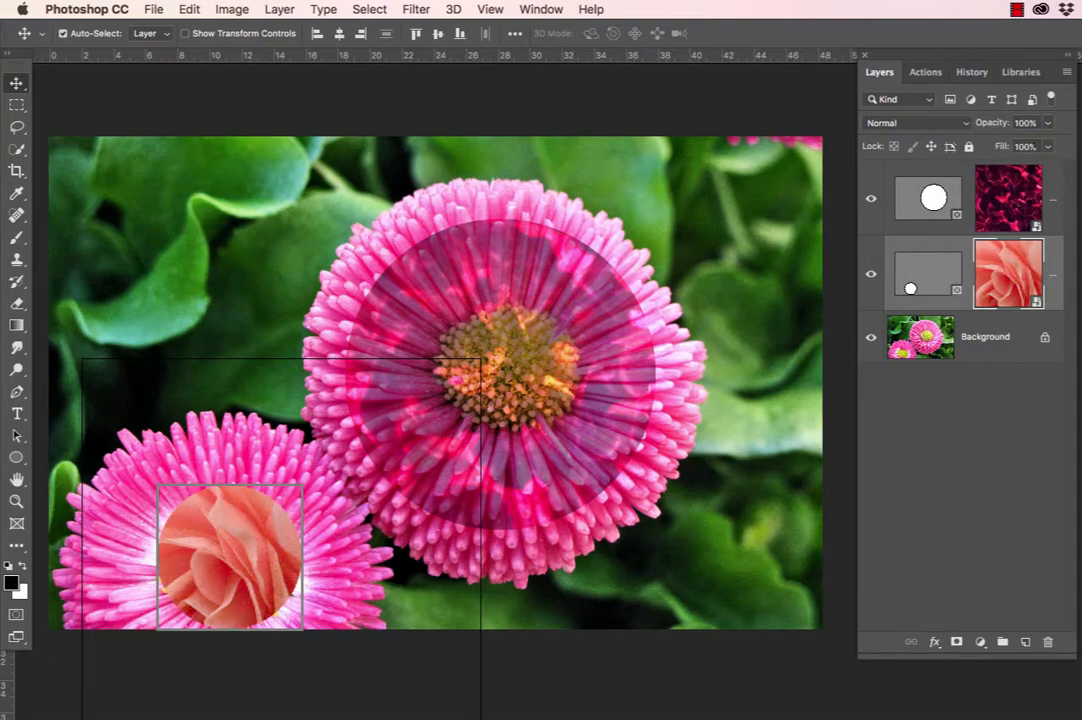
pyautogui.click(964, 123)
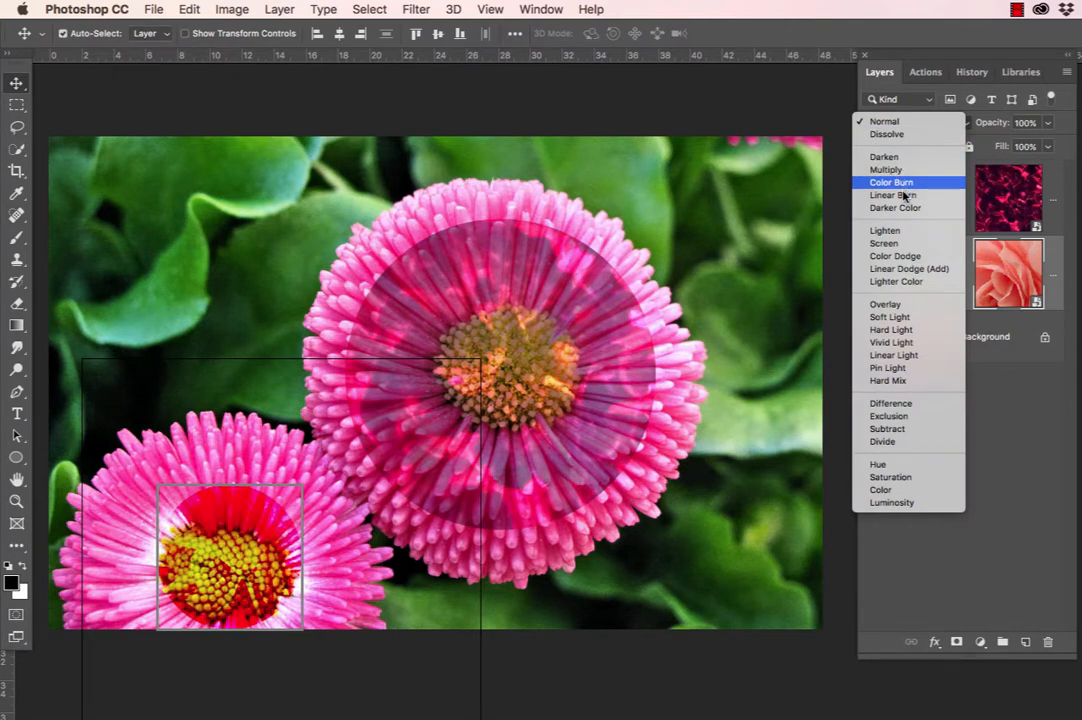
pyautogui.click(905, 503)
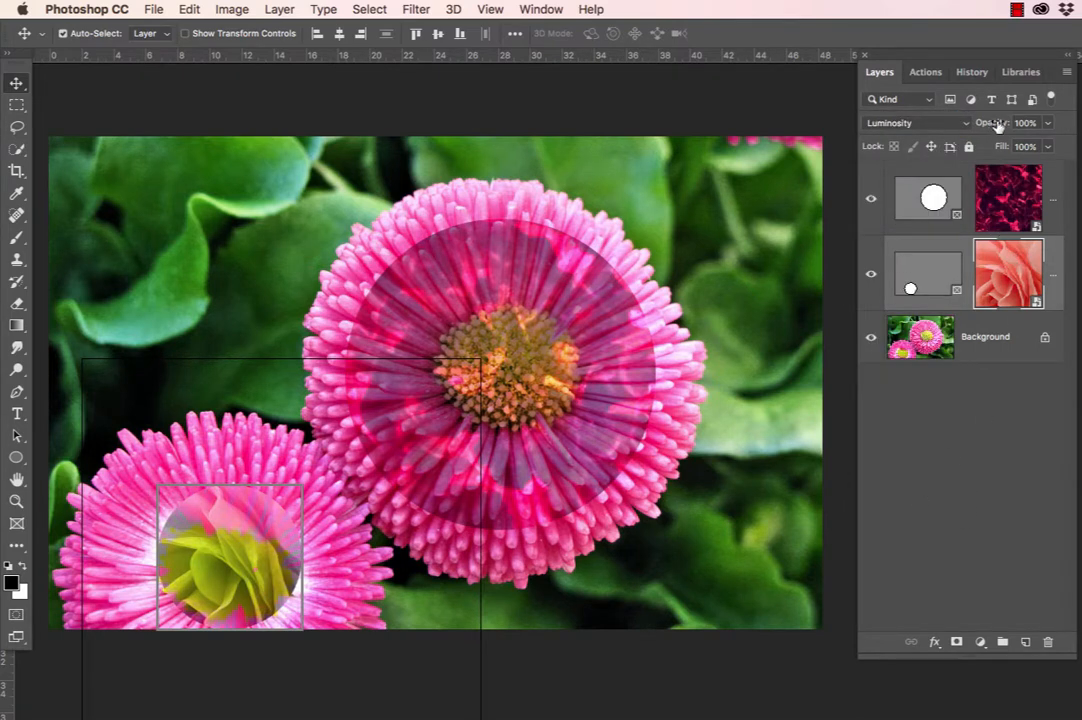
pyautogui.moveTo(997, 123); pyautogui.dragTo(965, 131)
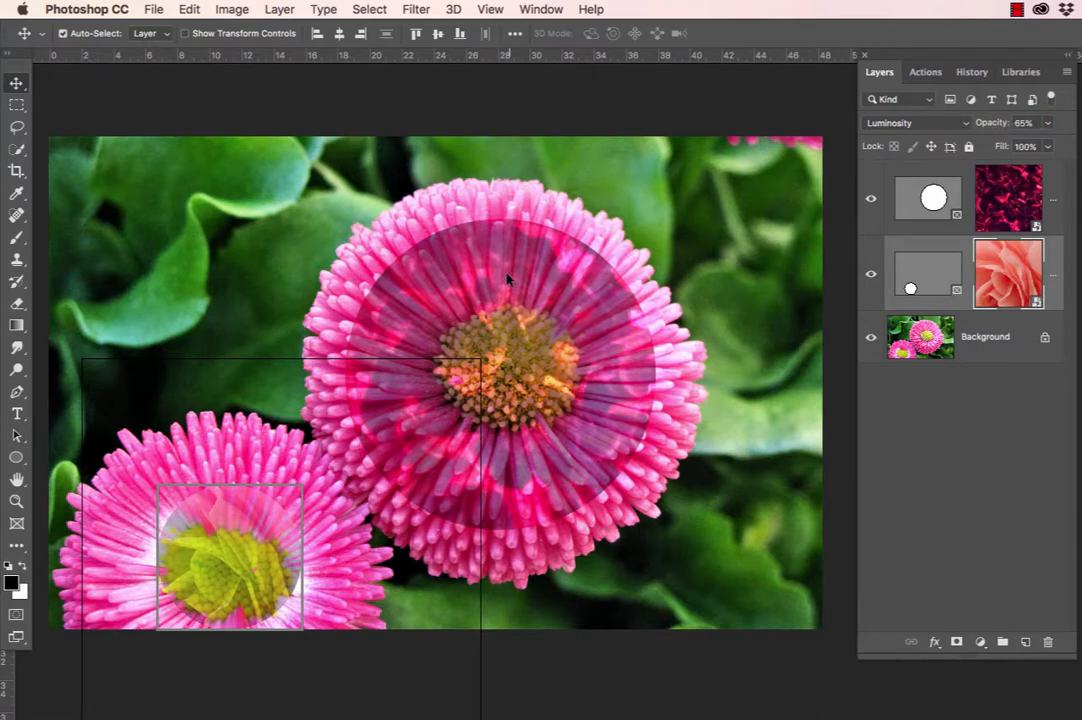
# Scale the rose frame and its content proportionally about the centre to 178.78%.
pyautogui.press('super+t')
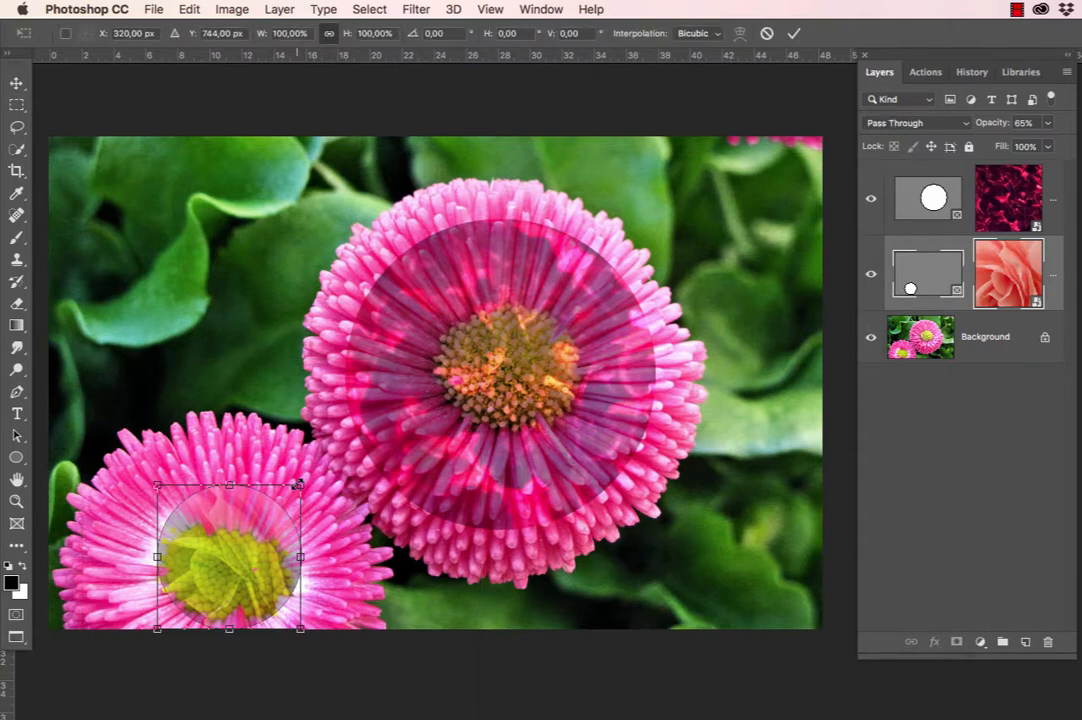
pyautogui.moveTo(297, 484); pyautogui.dragTo(345, 441)
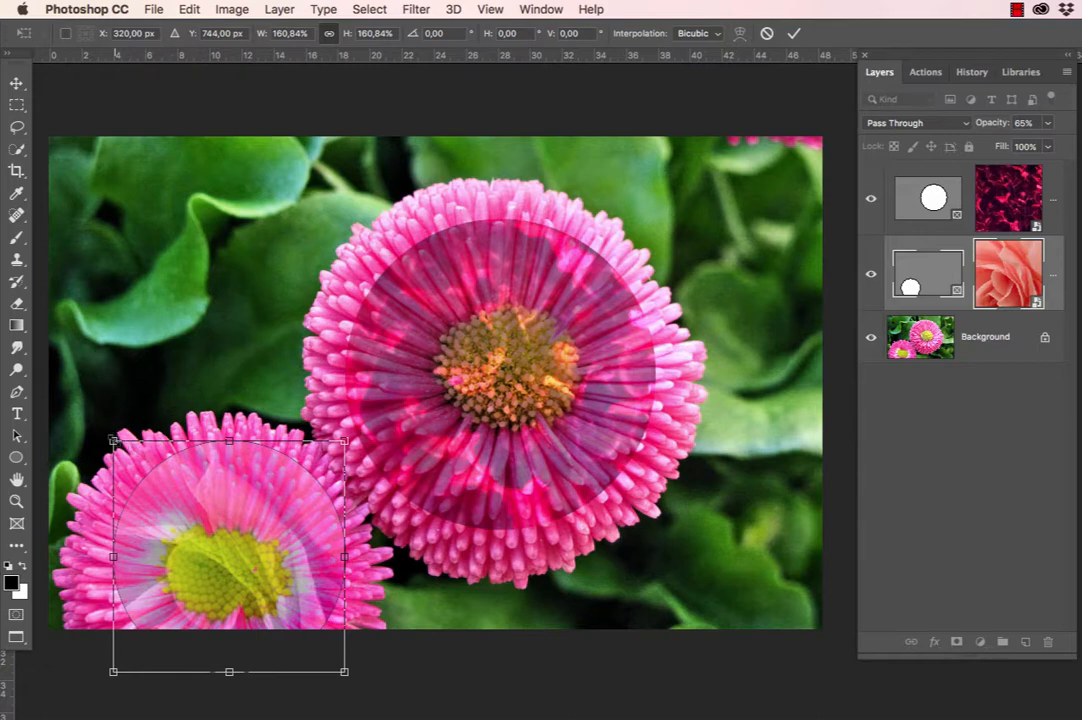
pyautogui.moveTo(113, 441); pyautogui.dragTo(99, 428)
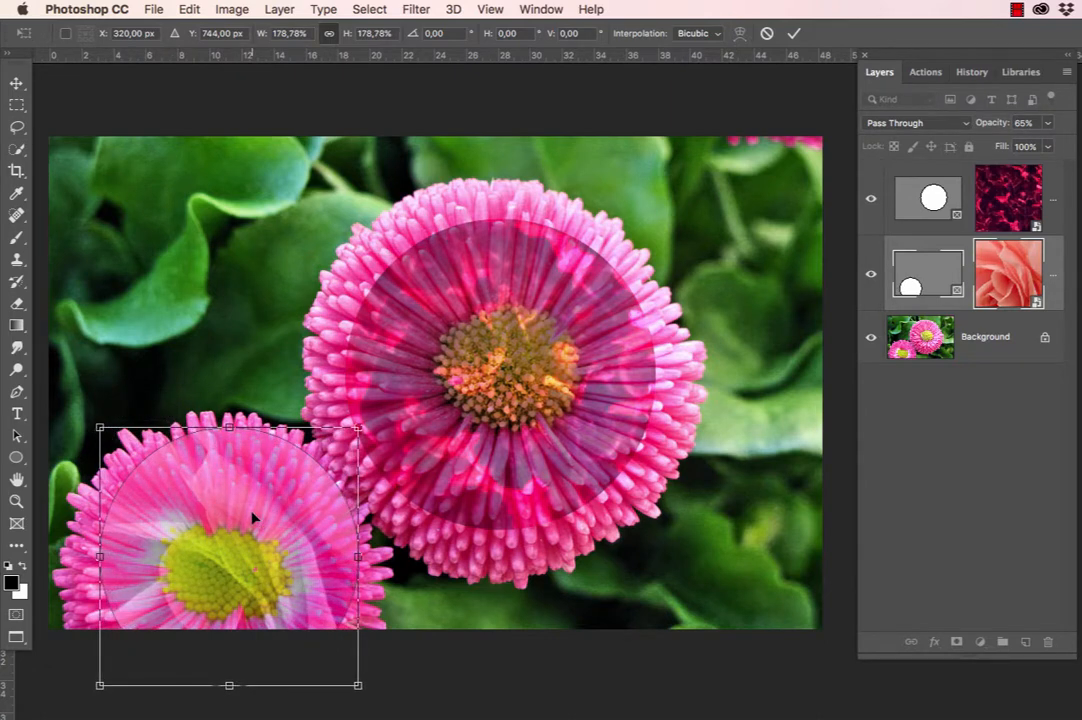
pyautogui.press('Return')
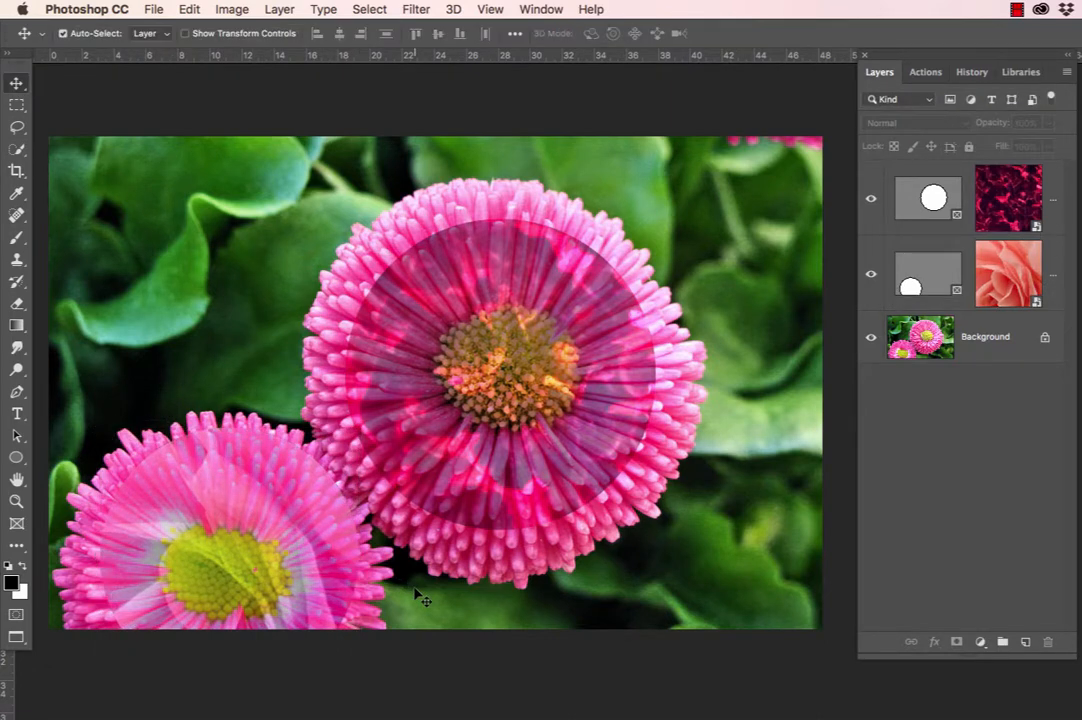